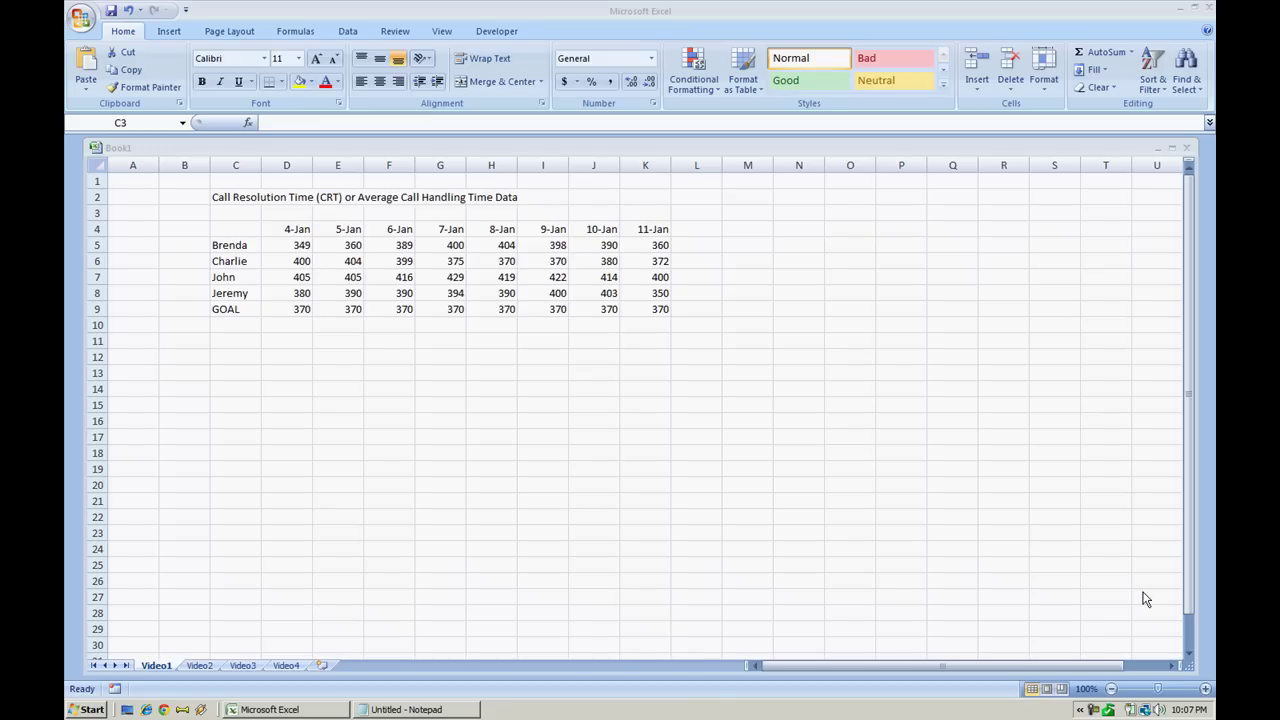
# Highlight the agent names, the 4-Jan to 11-Jan date headings, the GOAL row and the D5:K8 call times
pyautogui.hotkey('alt', 'Tab')
pyautogui.moveTo(228, 245); pyautogui.dragTo(240, 293)
pyautogui.moveTo(297, 231); pyautogui.dragTo(632, 233)
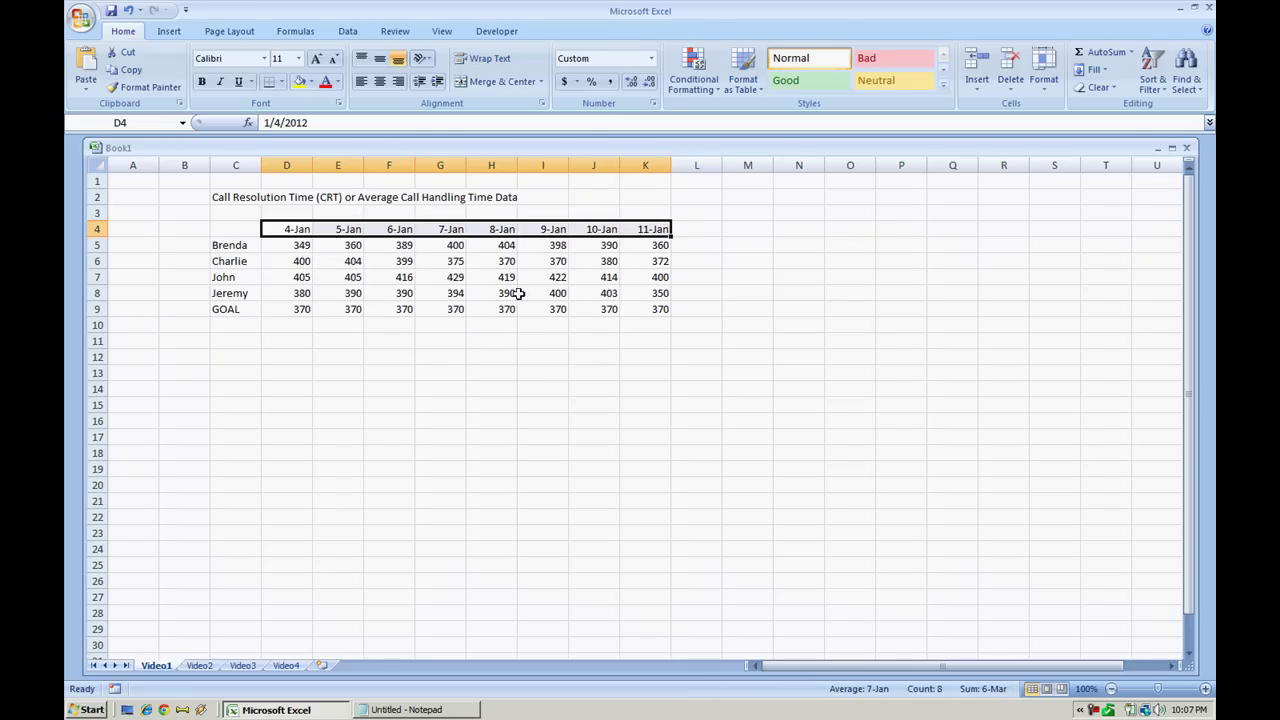
pyautogui.click(243, 310)
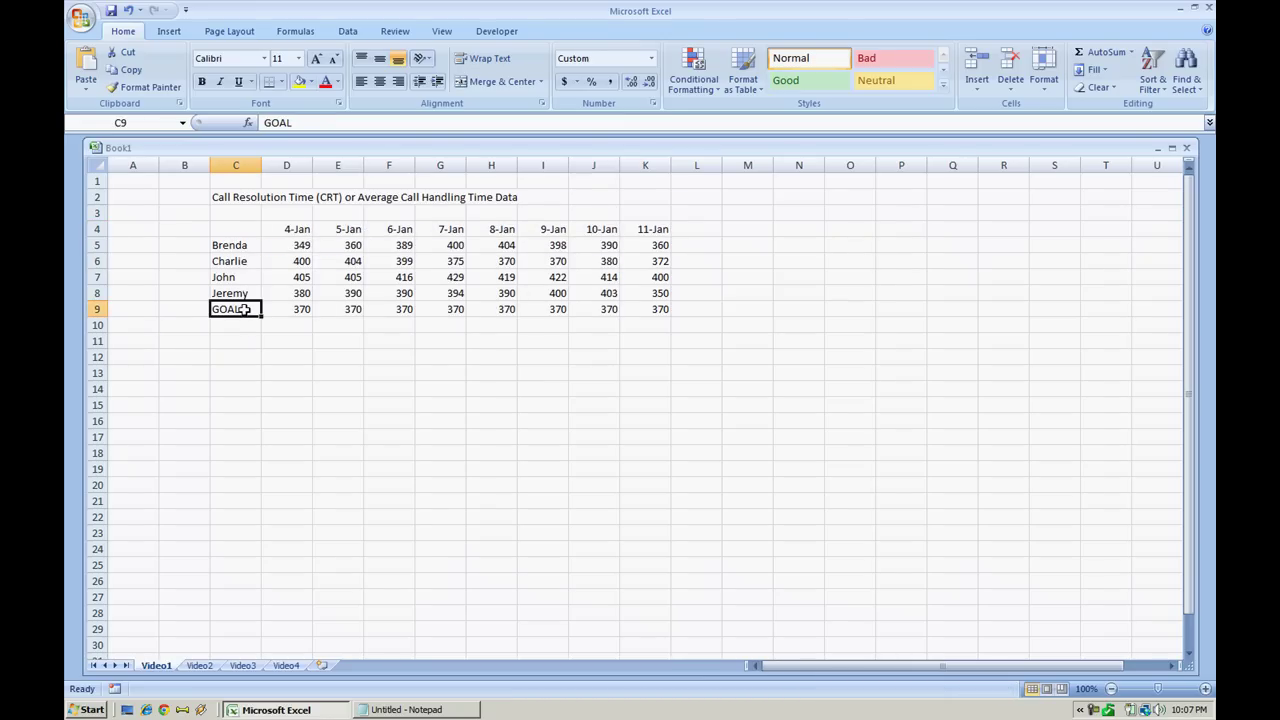
pyautogui.click(299, 309)
pyautogui.moveTo(299, 309); pyautogui.dragTo(630, 309)
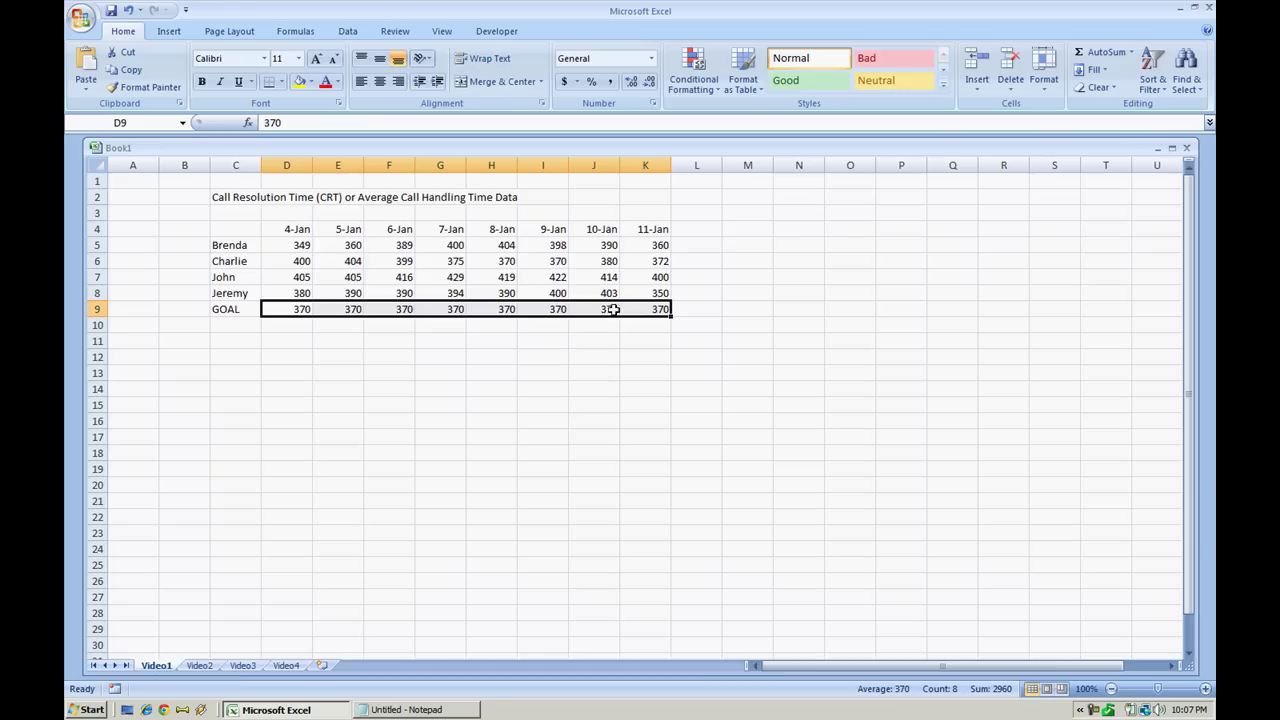
pyautogui.click(302, 244)
pyautogui.moveTo(312, 245); pyautogui.dragTo(652, 293)
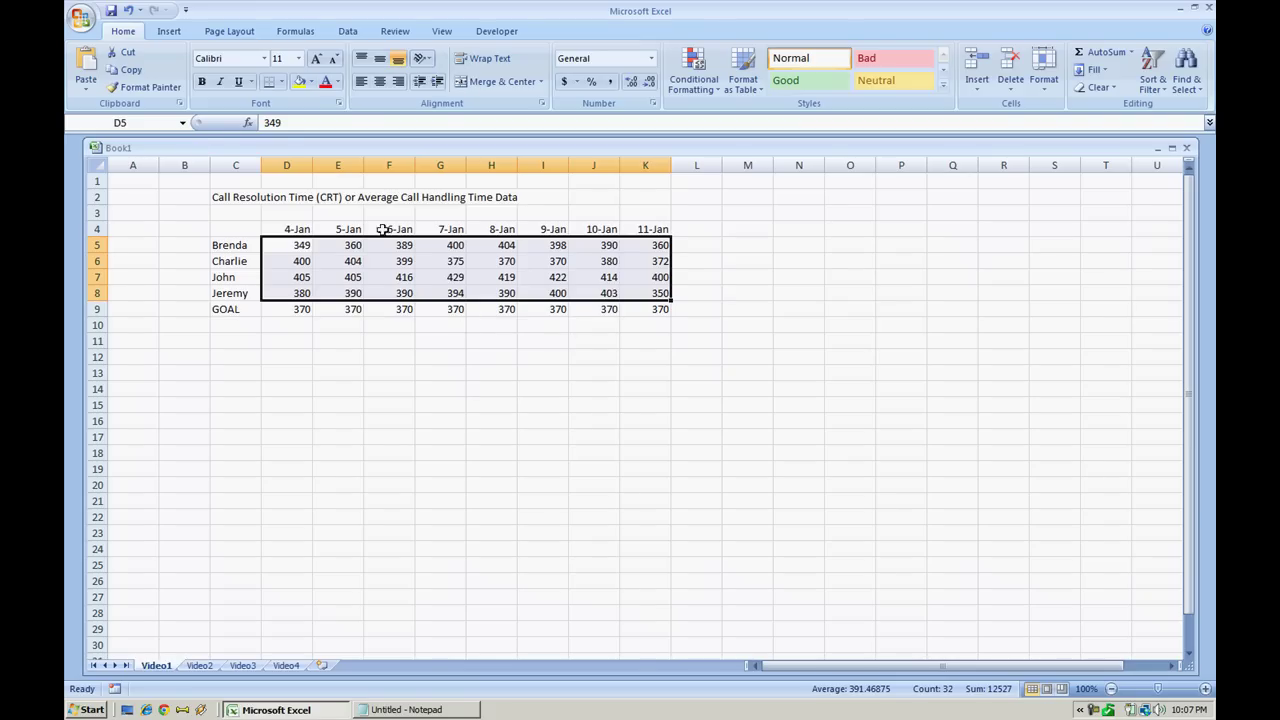
# Select the whole table C4:K9 and bring up the Line chart gallery on the Insert ribbon
pyautogui.click(170, 31)
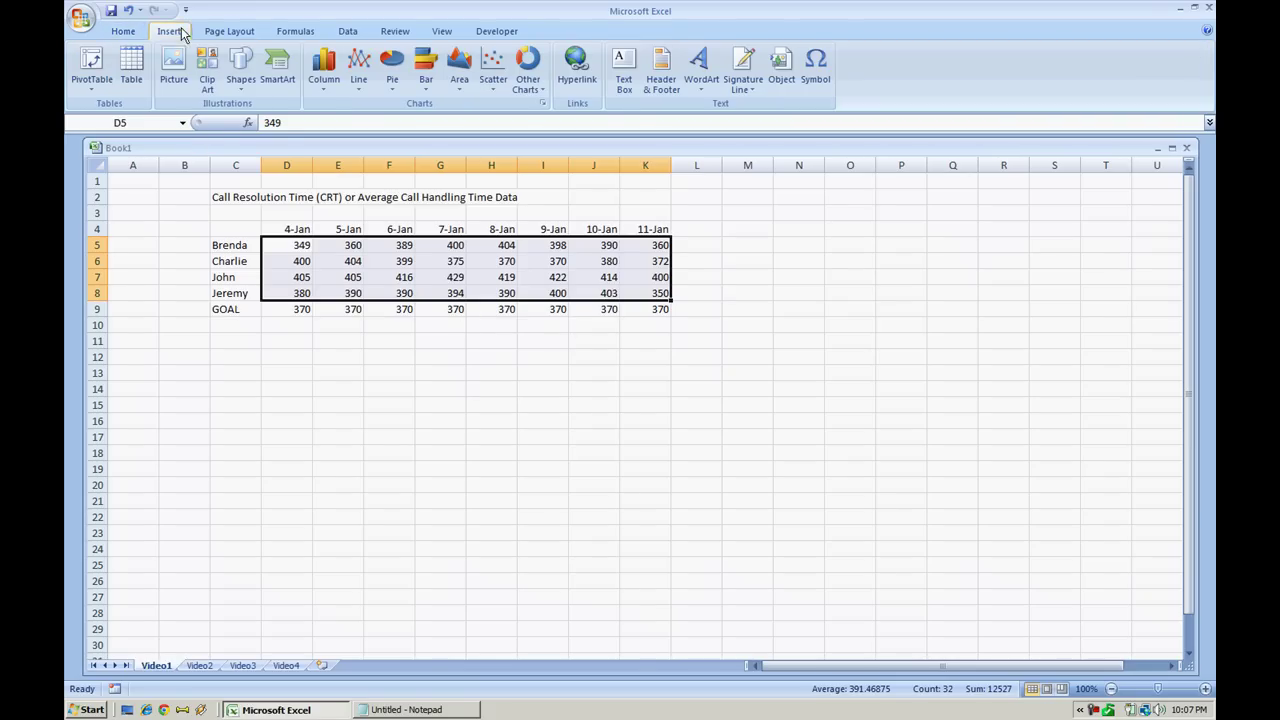
pyautogui.click(423, 324)
pyautogui.moveTo(247, 233); pyautogui.dragTo(647, 310)
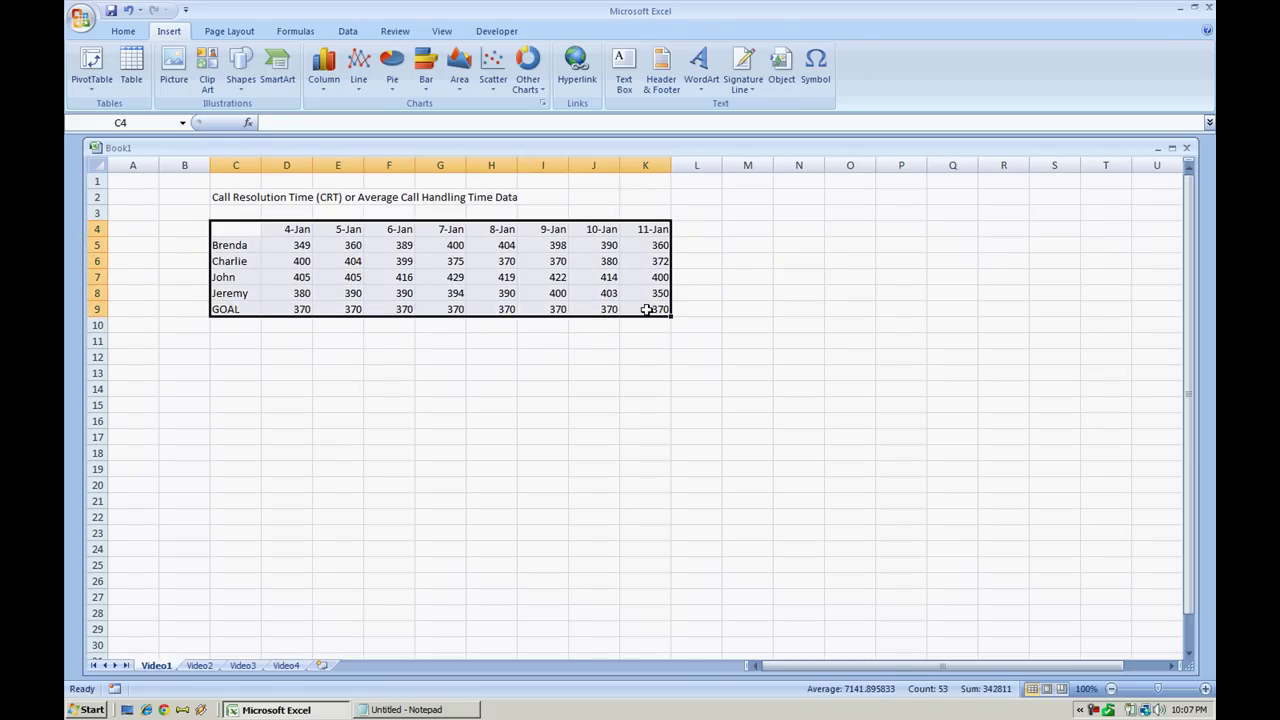
pyautogui.click(361, 82)
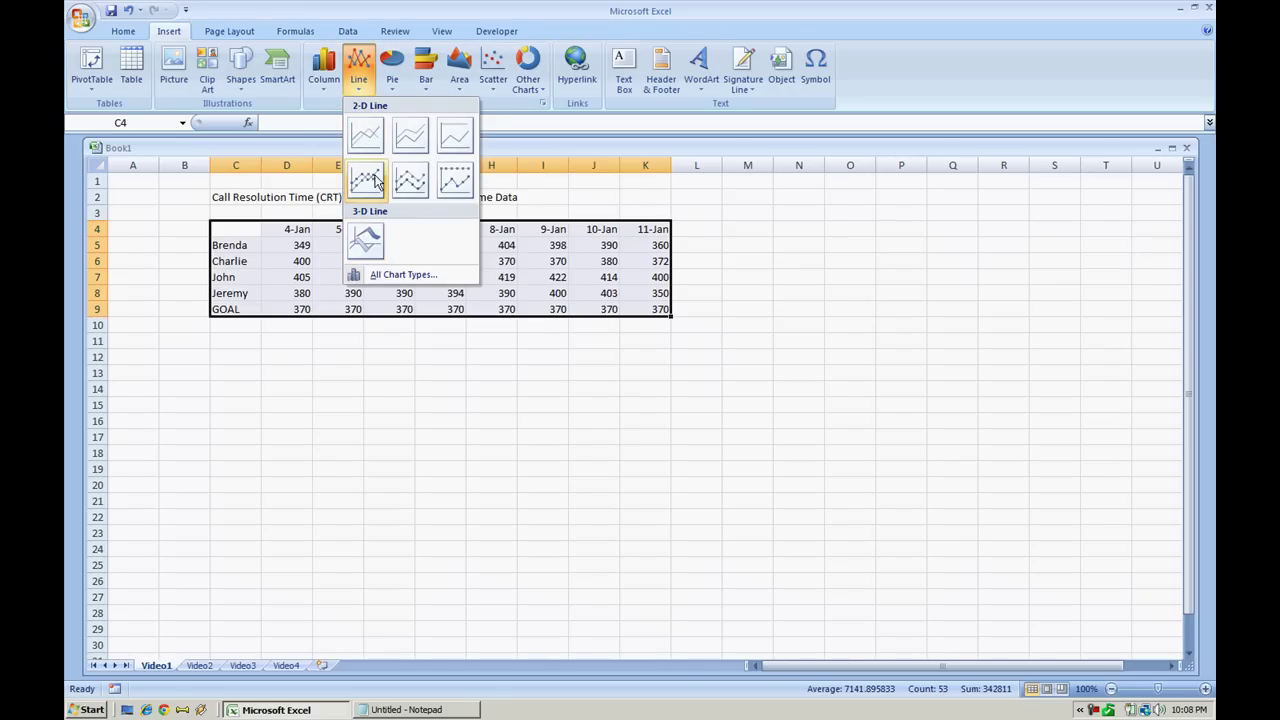
# Insert a Line with Markers chart, place it enlarged below the table, and select its value axis
pyautogui.click(374, 180)
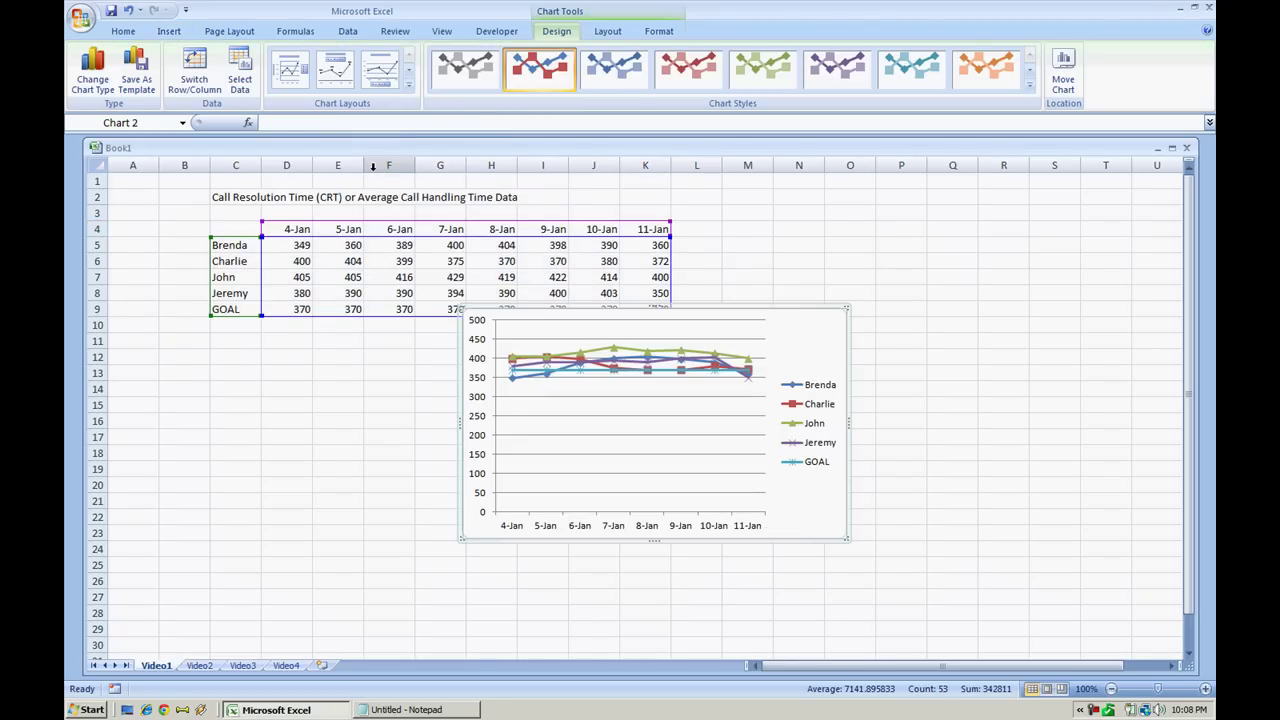
pyautogui.moveTo(796, 344); pyautogui.dragTo(566, 368)
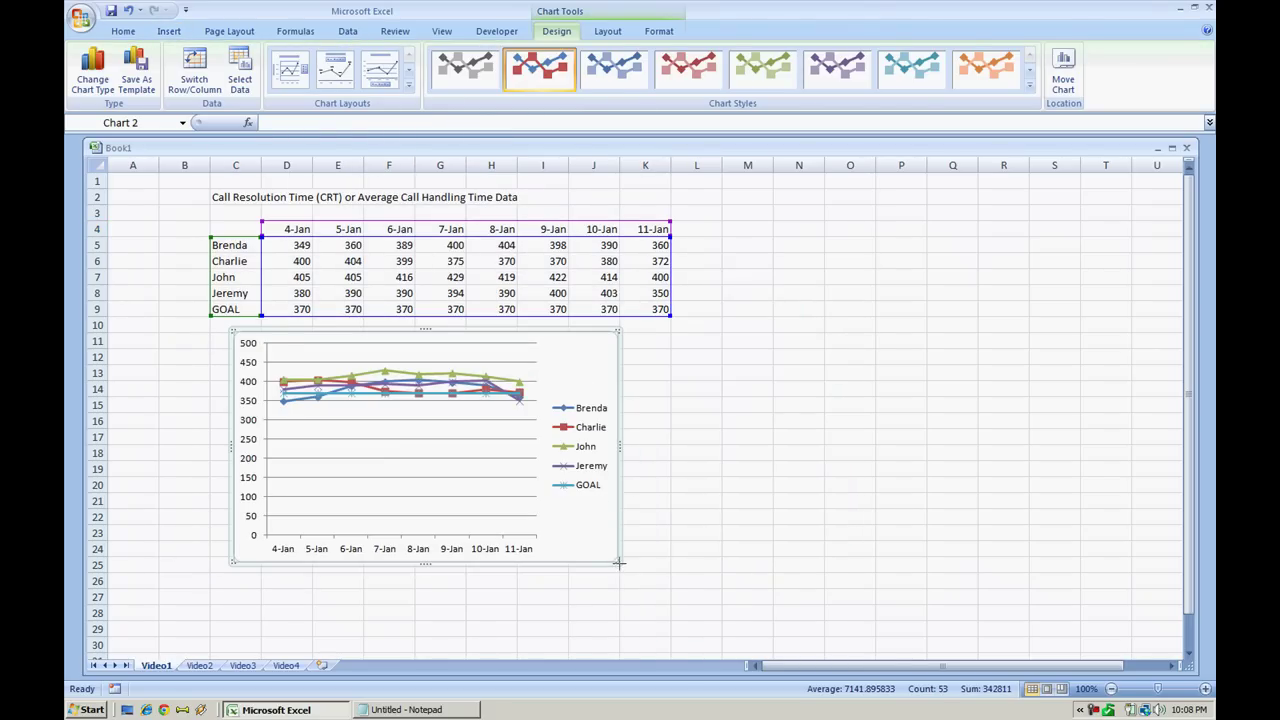
pyautogui.moveTo(619, 562); pyautogui.dragTo(833, 589)
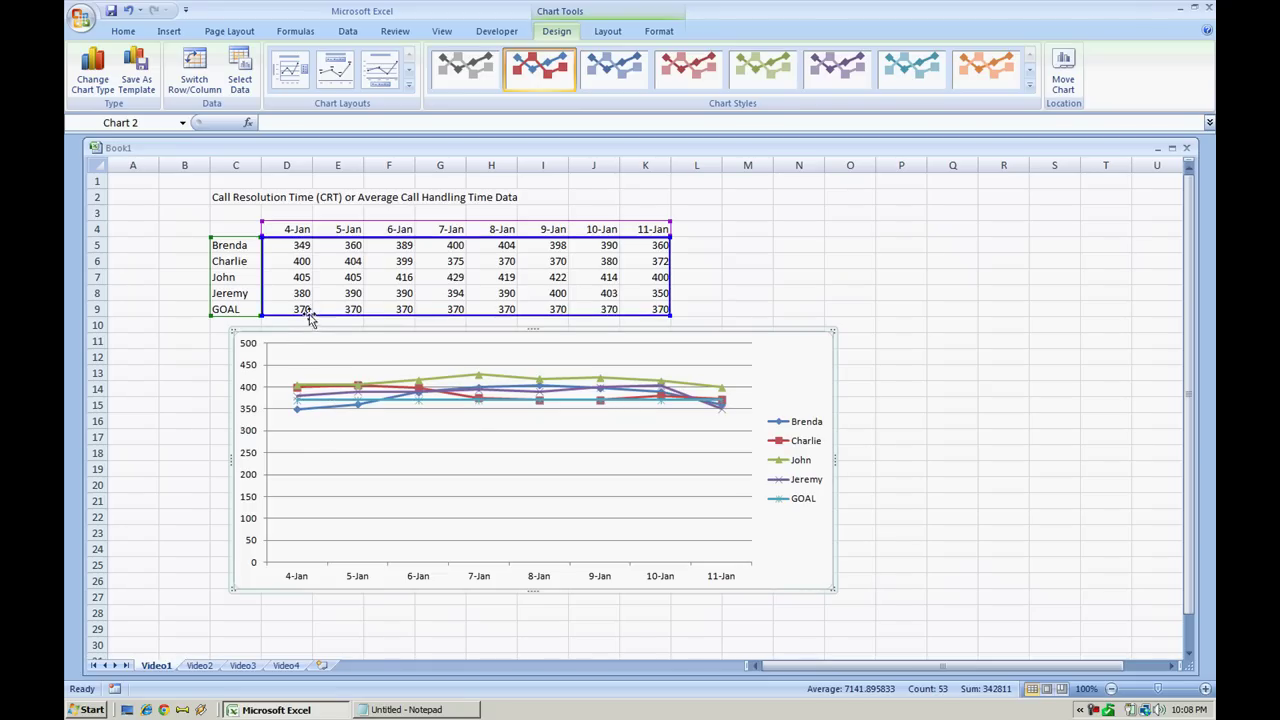
pyautogui.moveTo(305, 417)
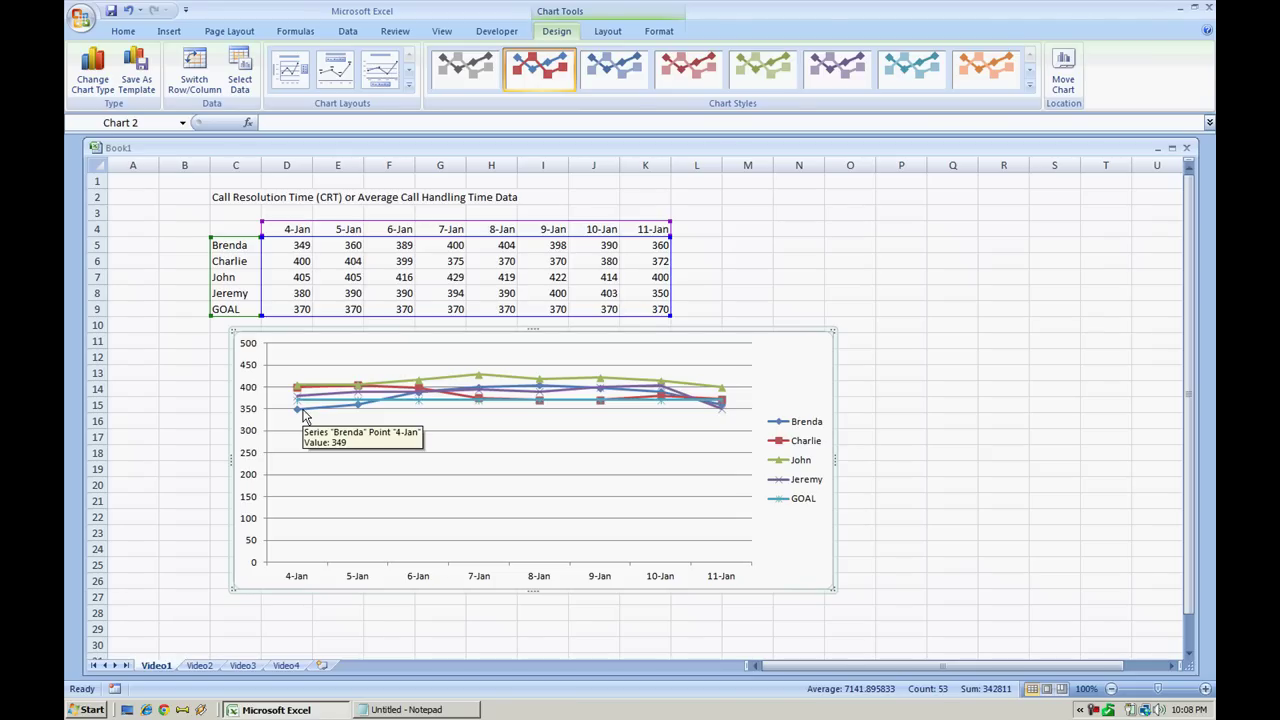
pyautogui.click(253, 410)
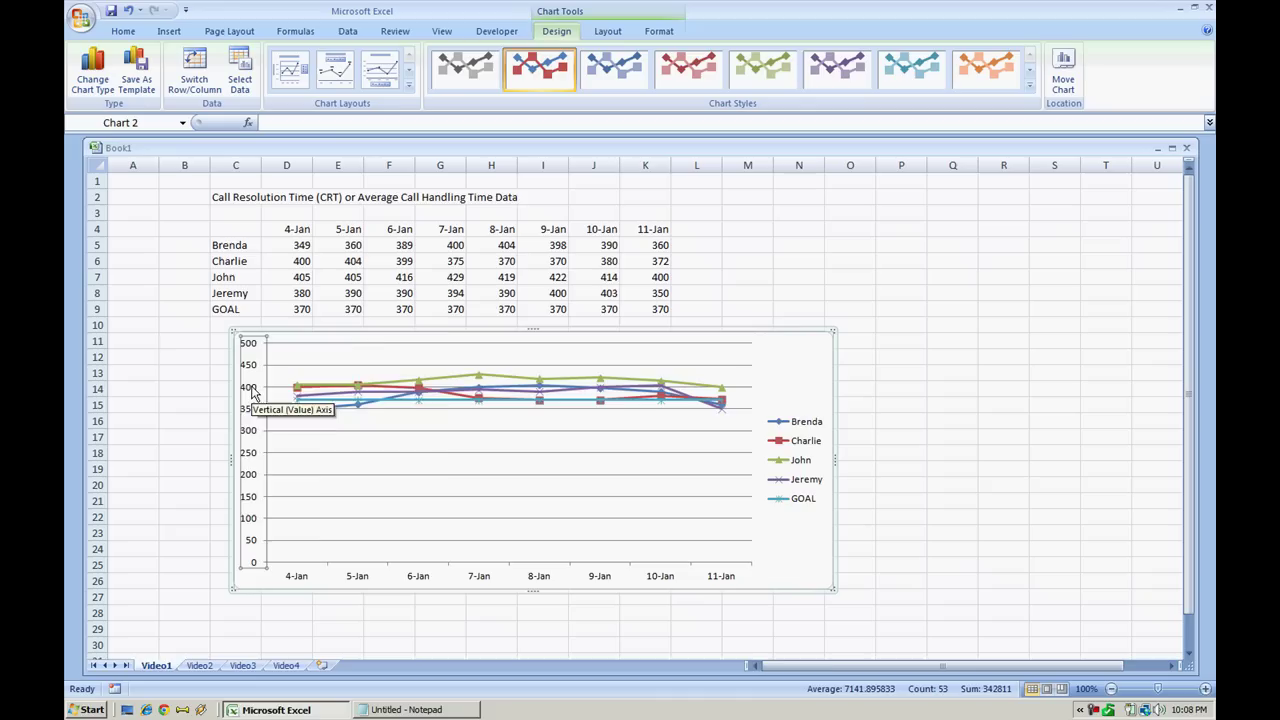
# In Format Axis, fix the vertical axis minimum at 340 and maximum at 450
pyautogui.rightClick(251, 389)
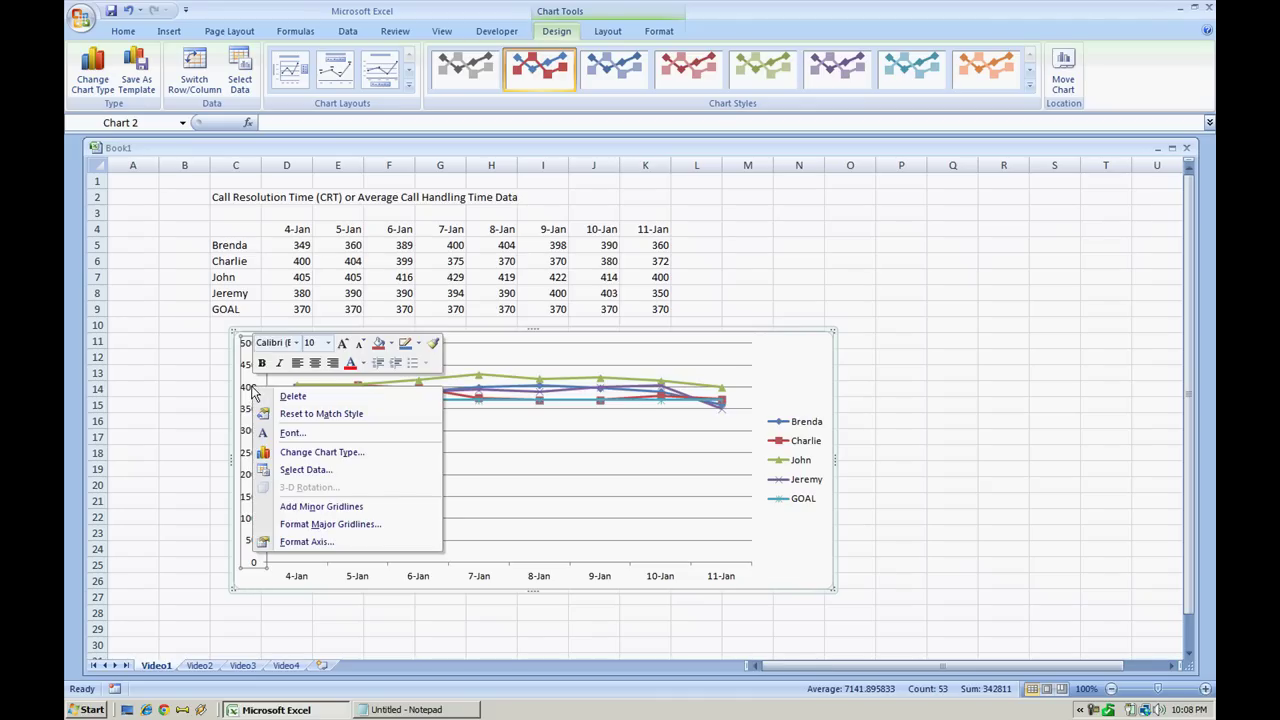
pyautogui.click(308, 543)
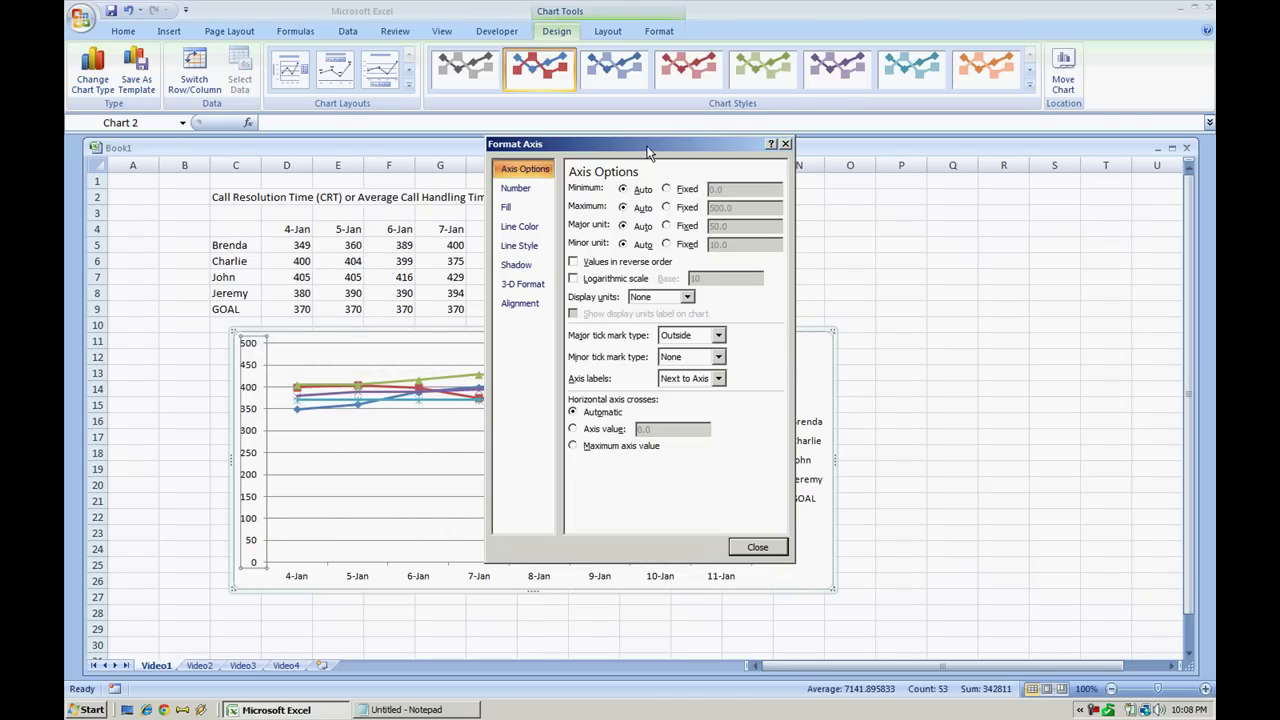
pyautogui.moveTo(656, 143); pyautogui.dragTo(472, 350)
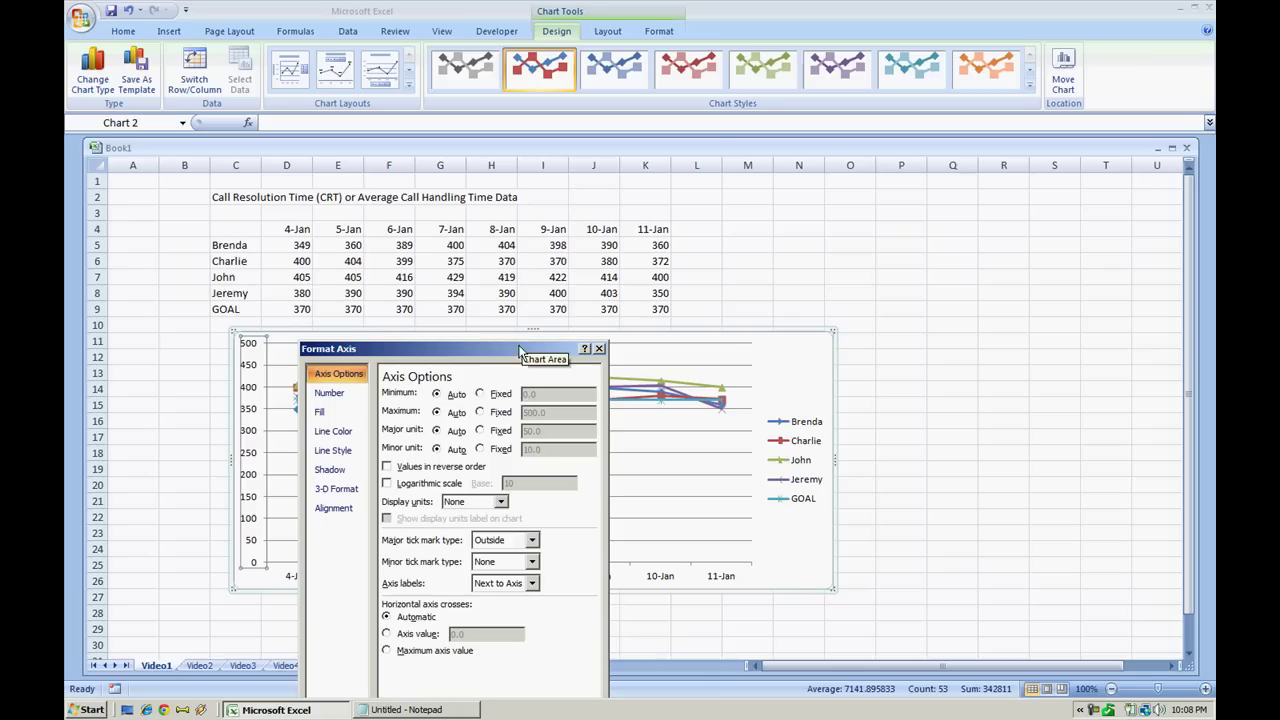
pyautogui.click(479, 394)
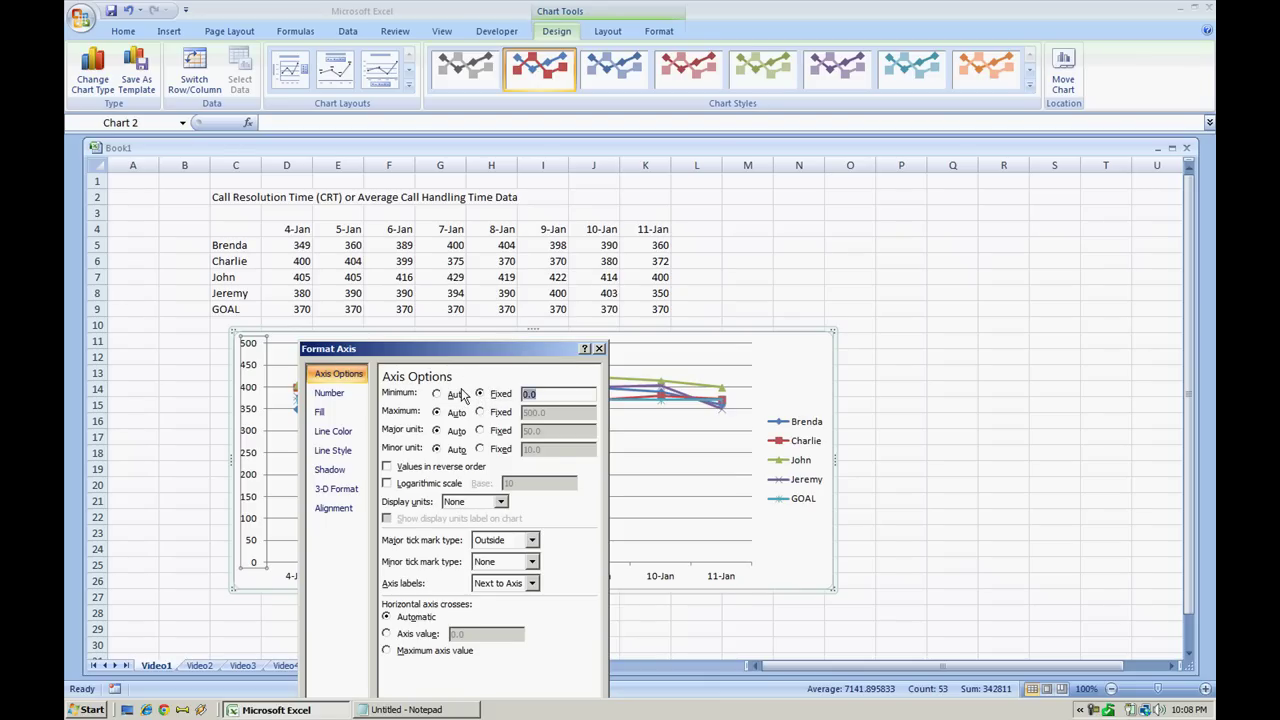
pyautogui.write('340')
pyautogui.click(480, 412)
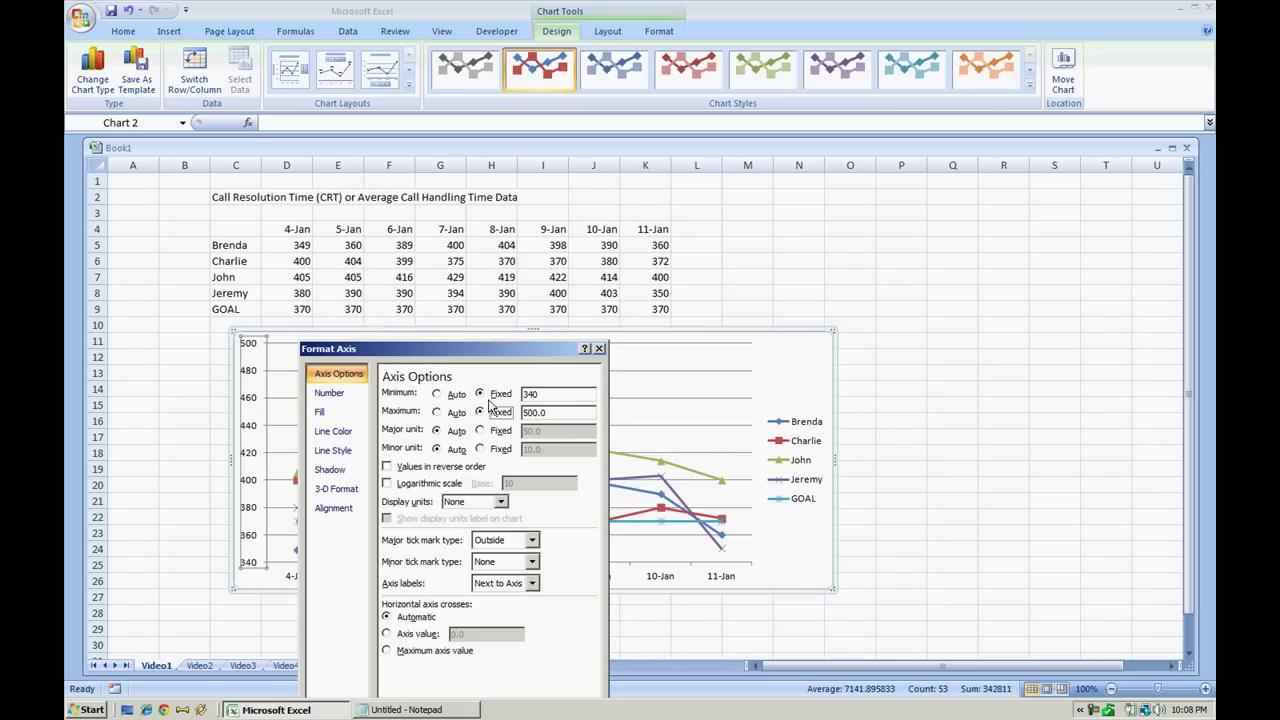
pyautogui.moveTo(493, 357); pyautogui.dragTo(1073, 153)
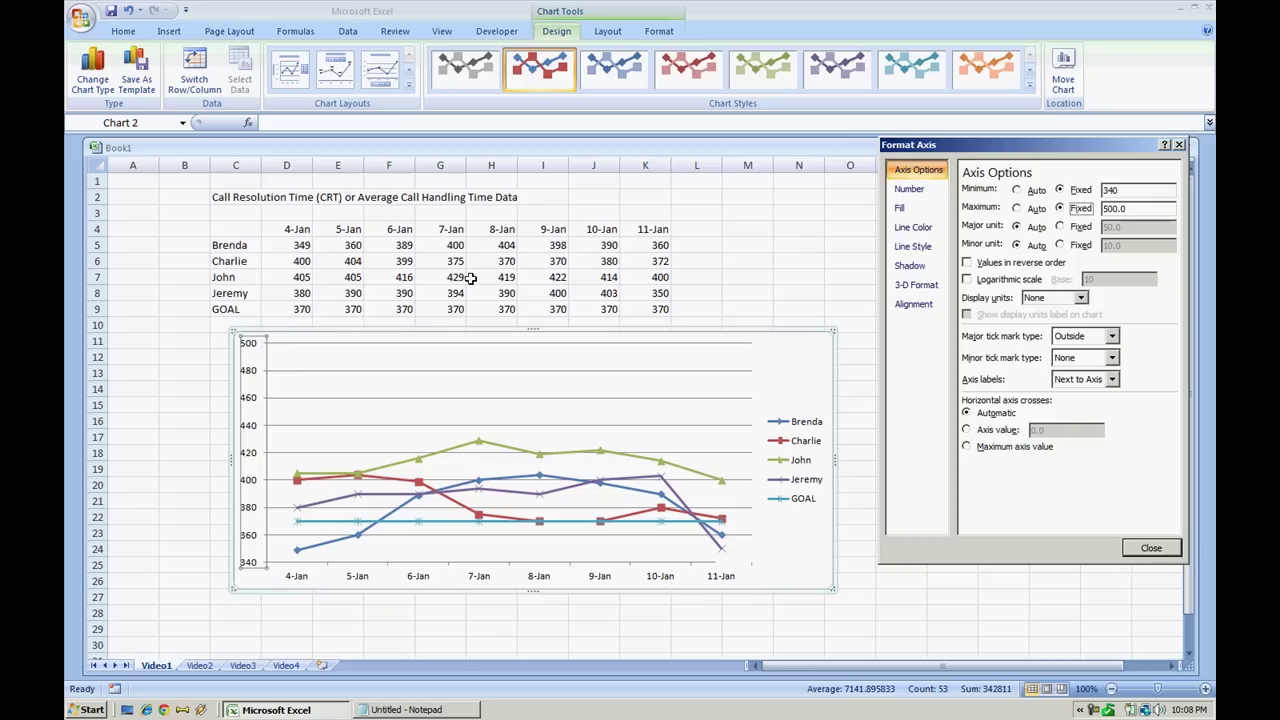
pyautogui.doubleClick(1132, 207)
pyautogui.write('450')
pyautogui.press('Tab')
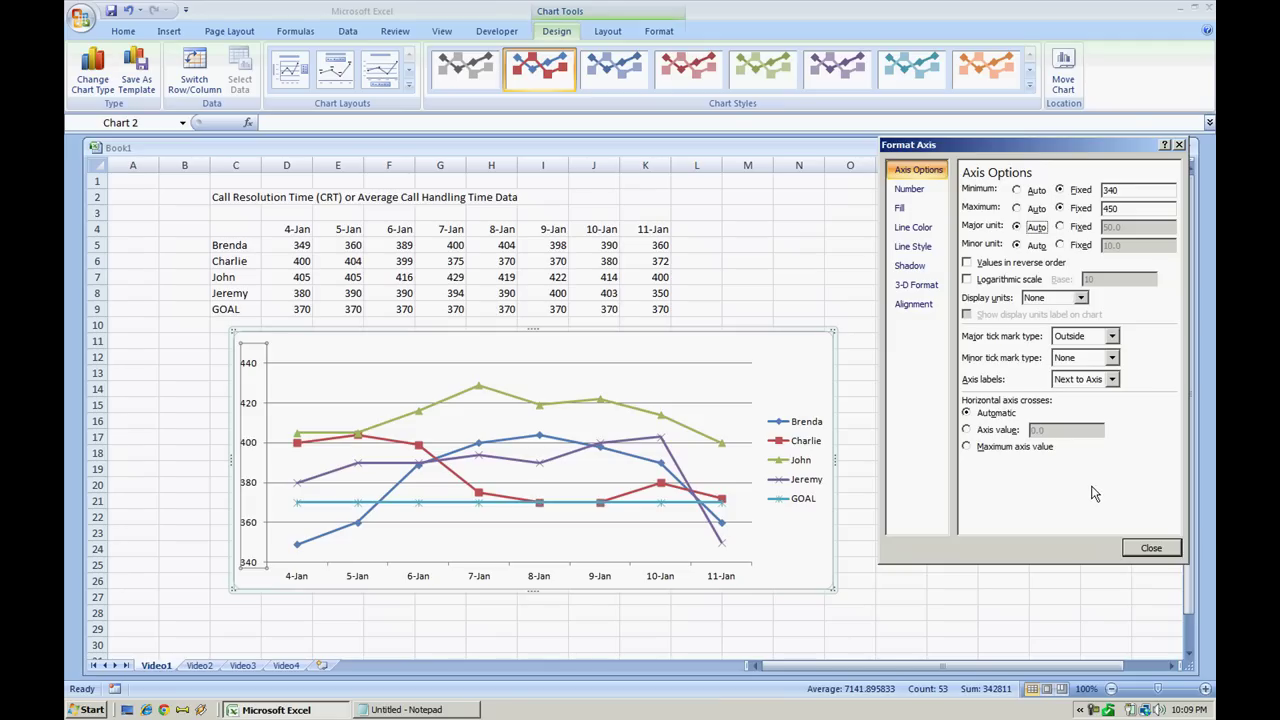
# Close the axis settings, preview a red chart style, then undo back to the default colours
pyautogui.click(1150, 549)
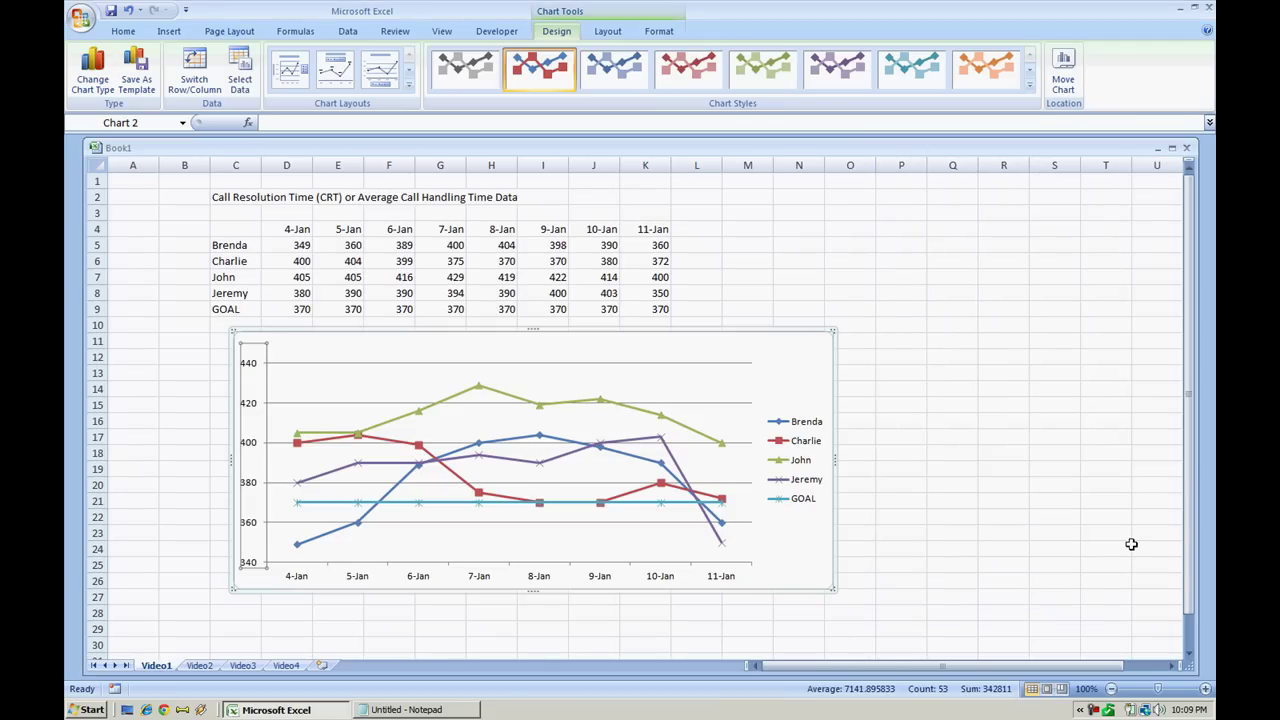
pyautogui.click(707, 432)
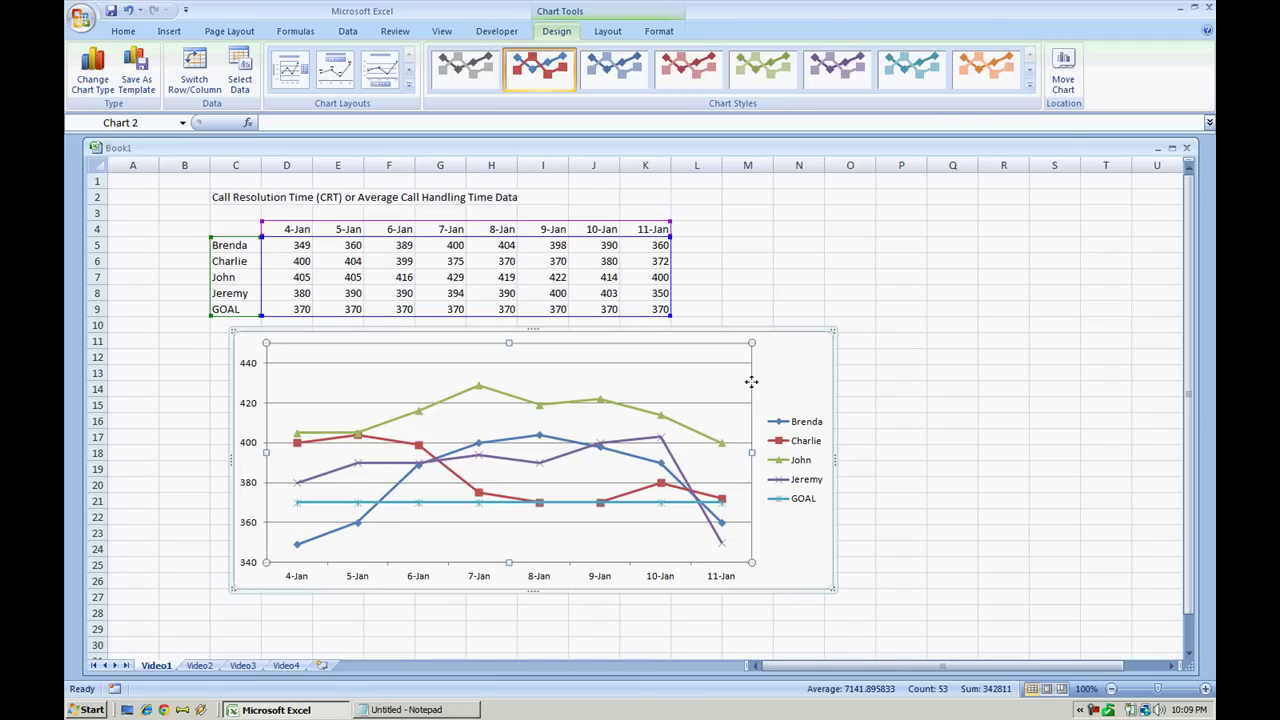
pyautogui.click(1031, 73)
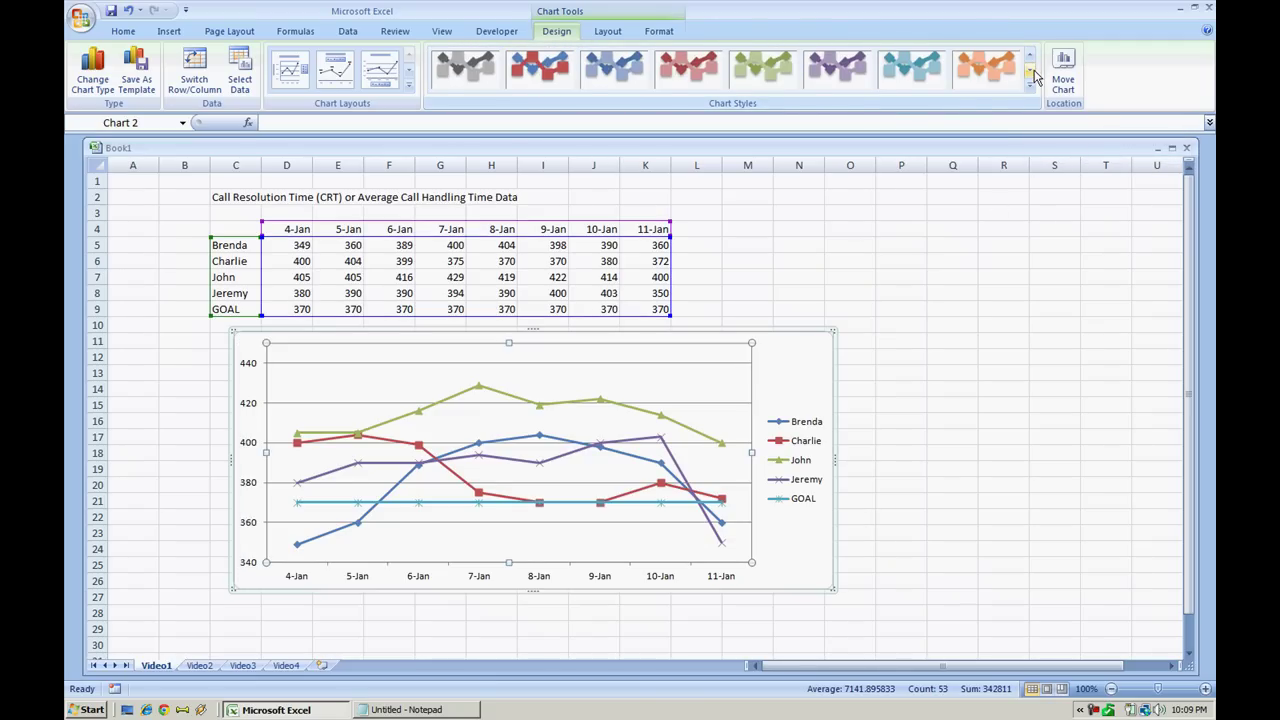
pyautogui.click(679, 68)
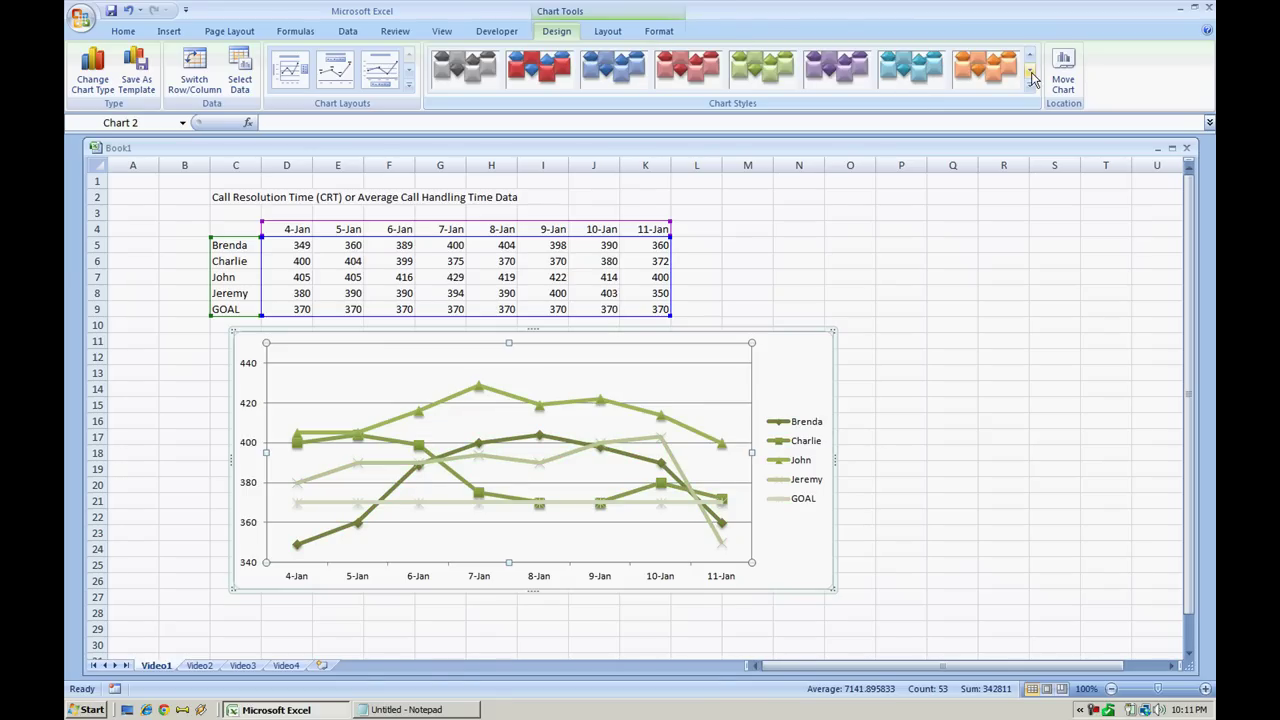
pyautogui.hotkey('ctrl', 'z')
pyautogui.hotkey('ctrl', 'z')
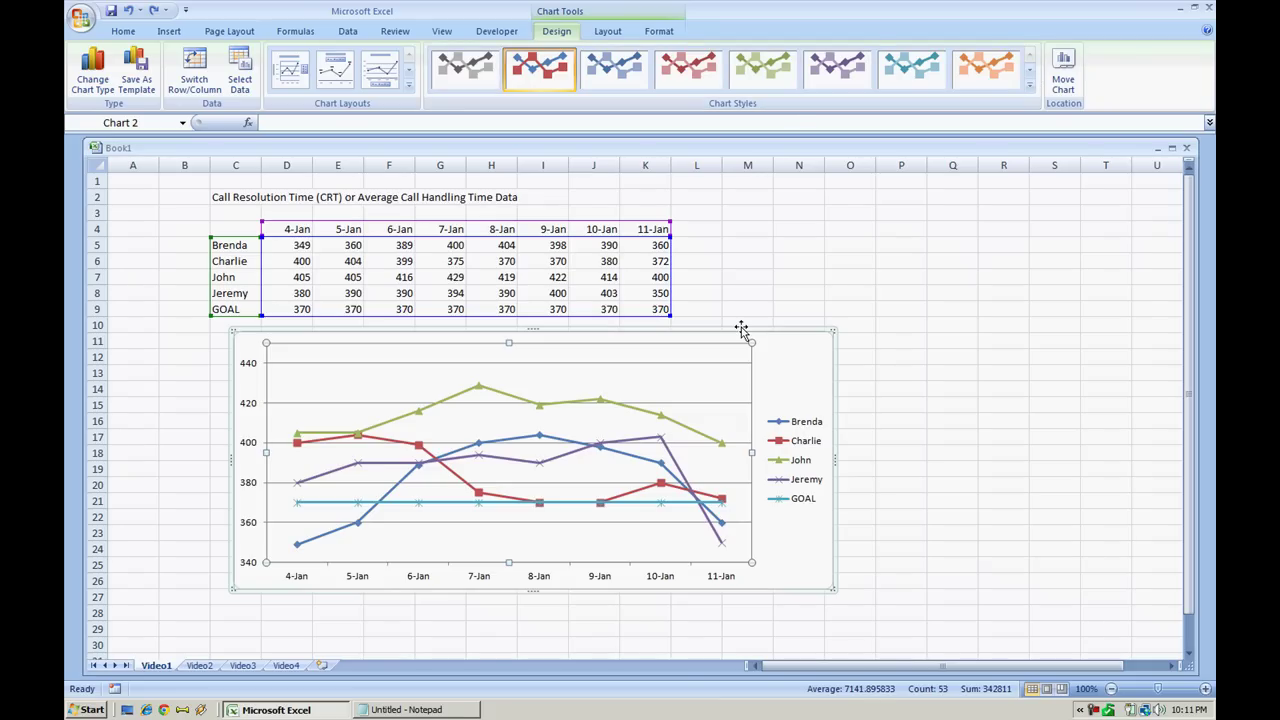
# Shift the chart slightly left and enlarge it toward the lower right
pyautogui.click(790, 360)
pyautogui.moveTo(792, 360); pyautogui.dragTo(760, 366)
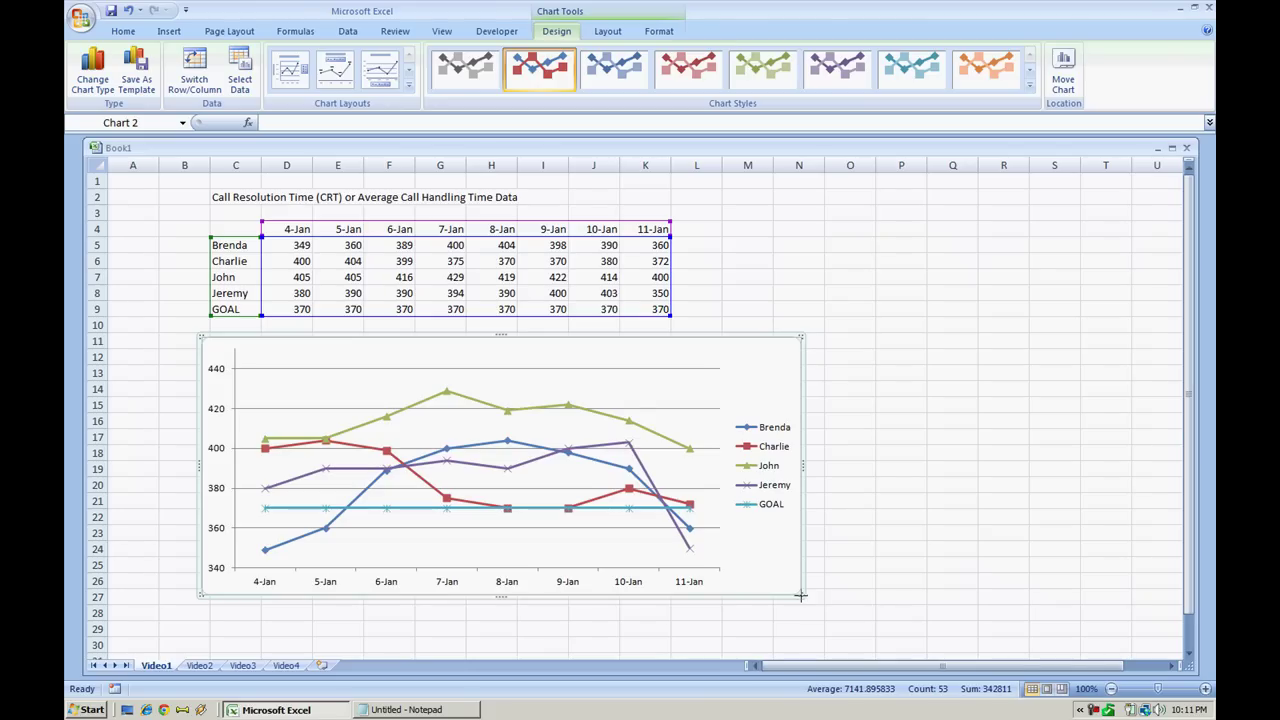
pyautogui.moveTo(802, 595); pyautogui.dragTo(866, 627)
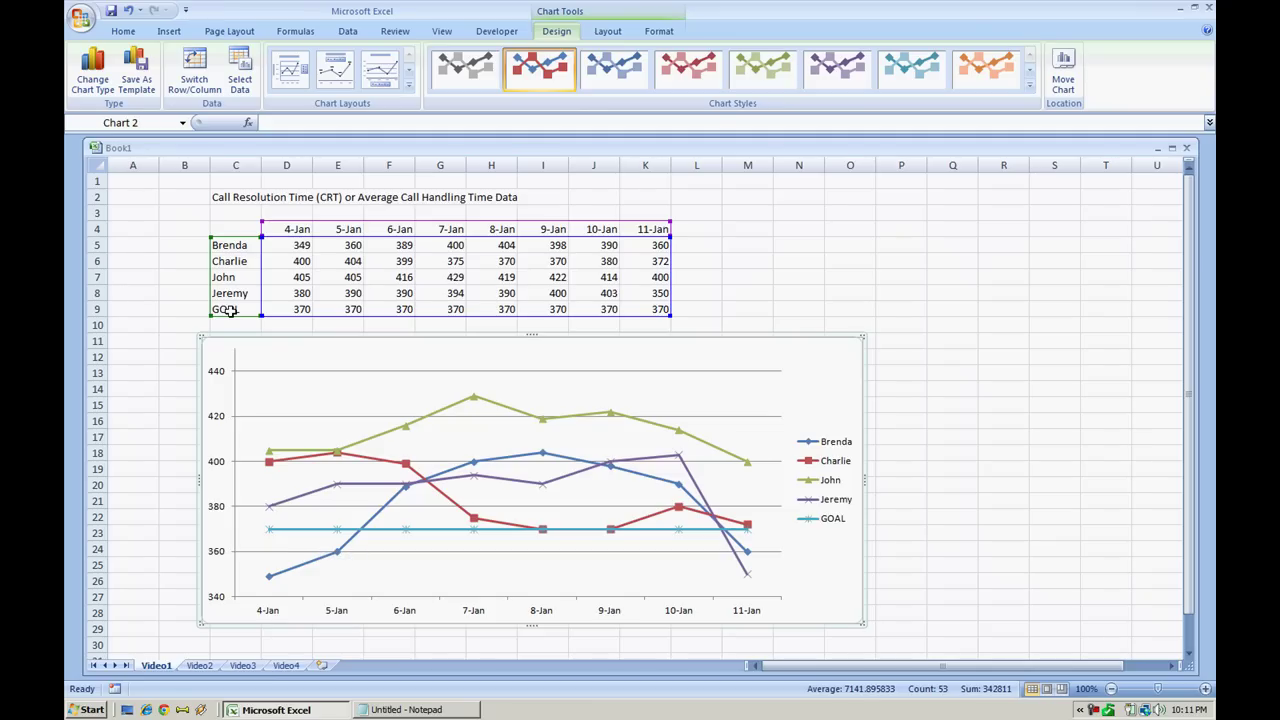
# Give the GOAL series a dashed line through Format Data Series > Line Style
pyautogui.click(311, 534)
pyautogui.rightClick(311, 536)
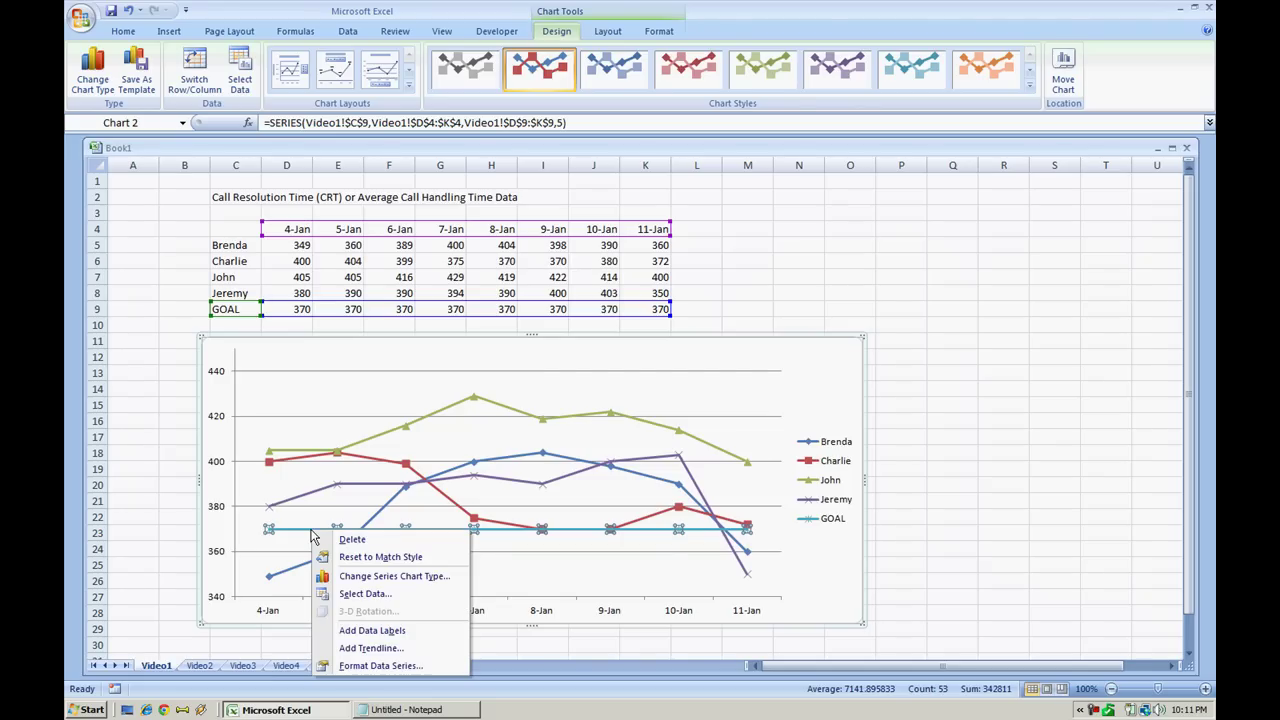
pyautogui.click(392, 667)
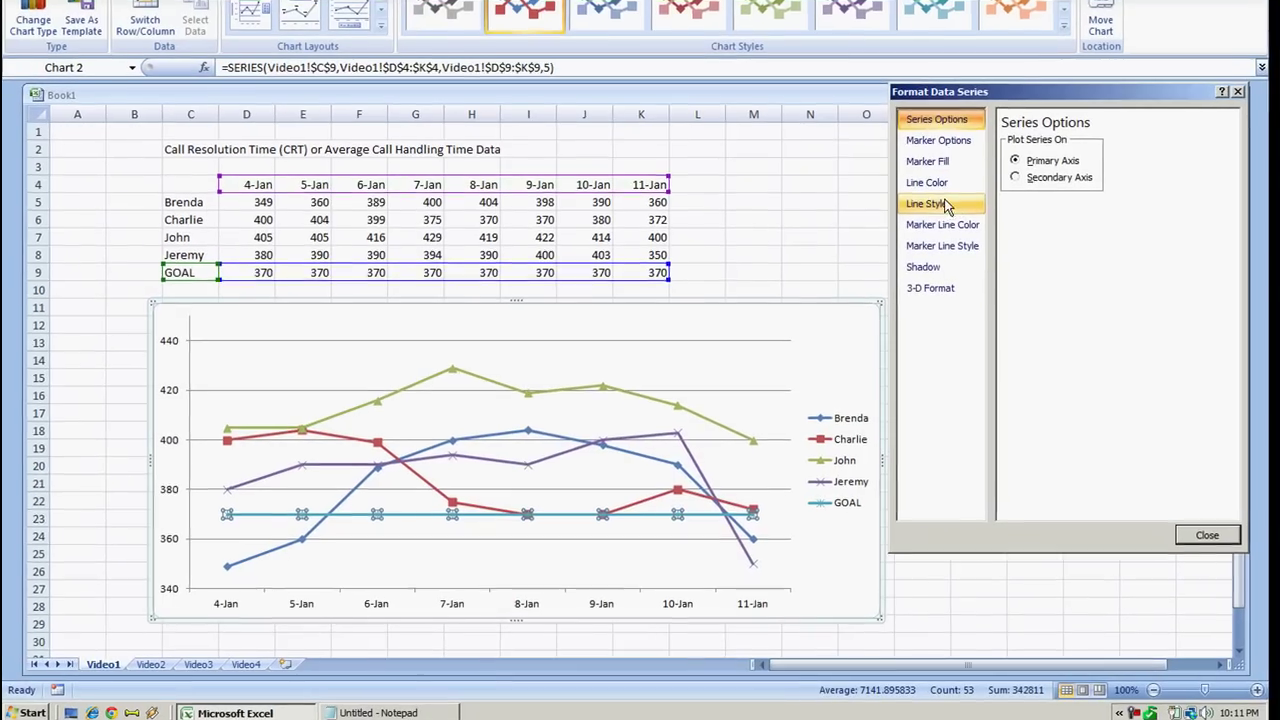
pyautogui.click(918, 247)
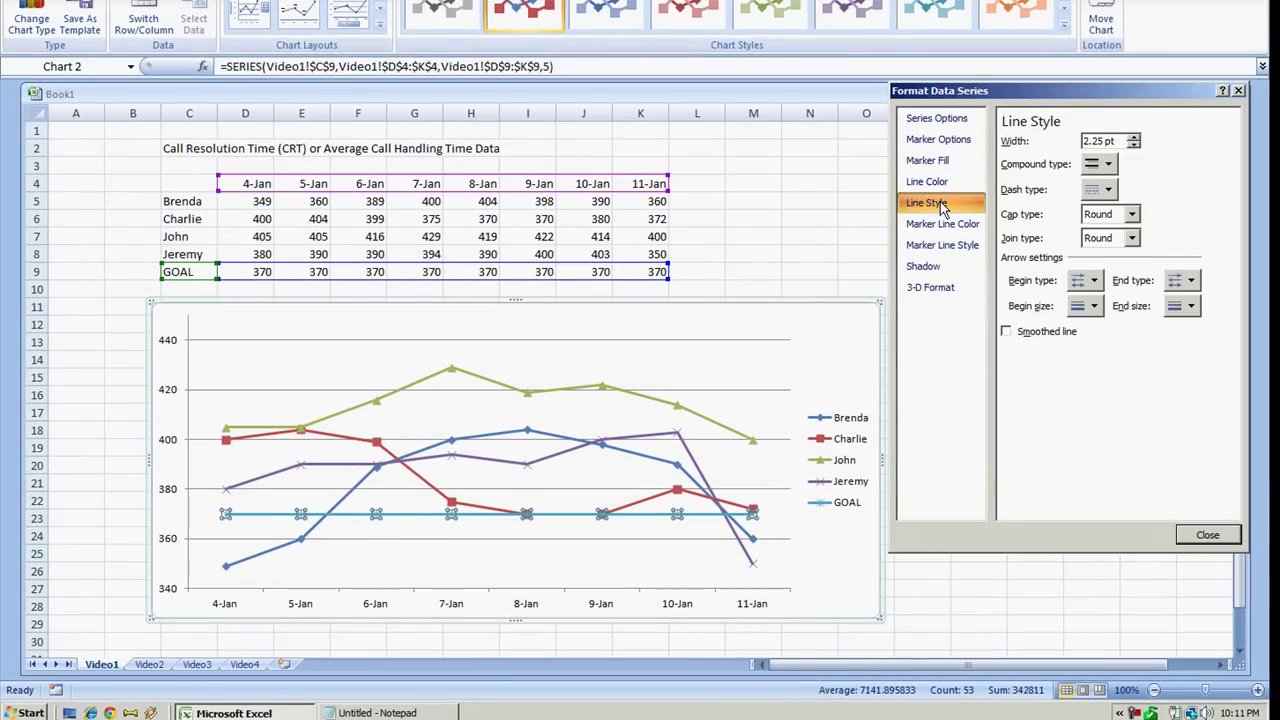
pyautogui.click(1108, 191)
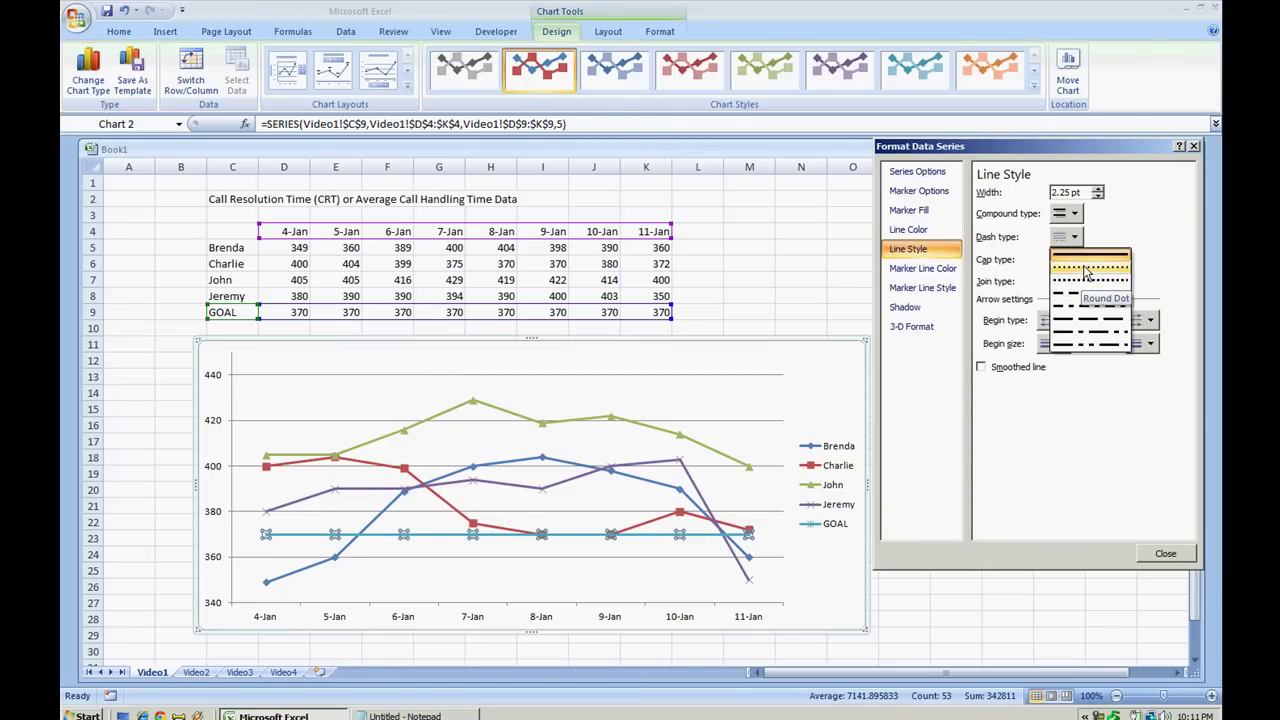
pyautogui.click(1087, 300)
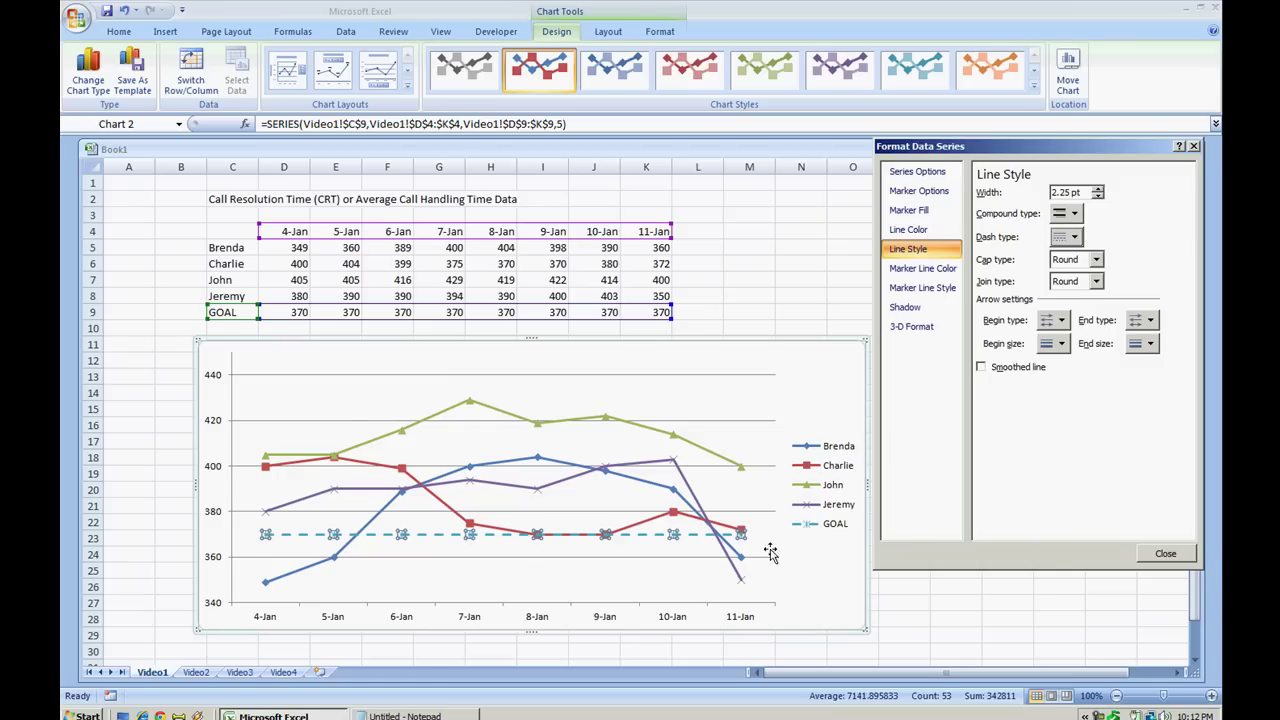
# Close the series settings, nudge the chart left, and reconfirm Line with Markers as the chart type
pyautogui.click(1165, 555)
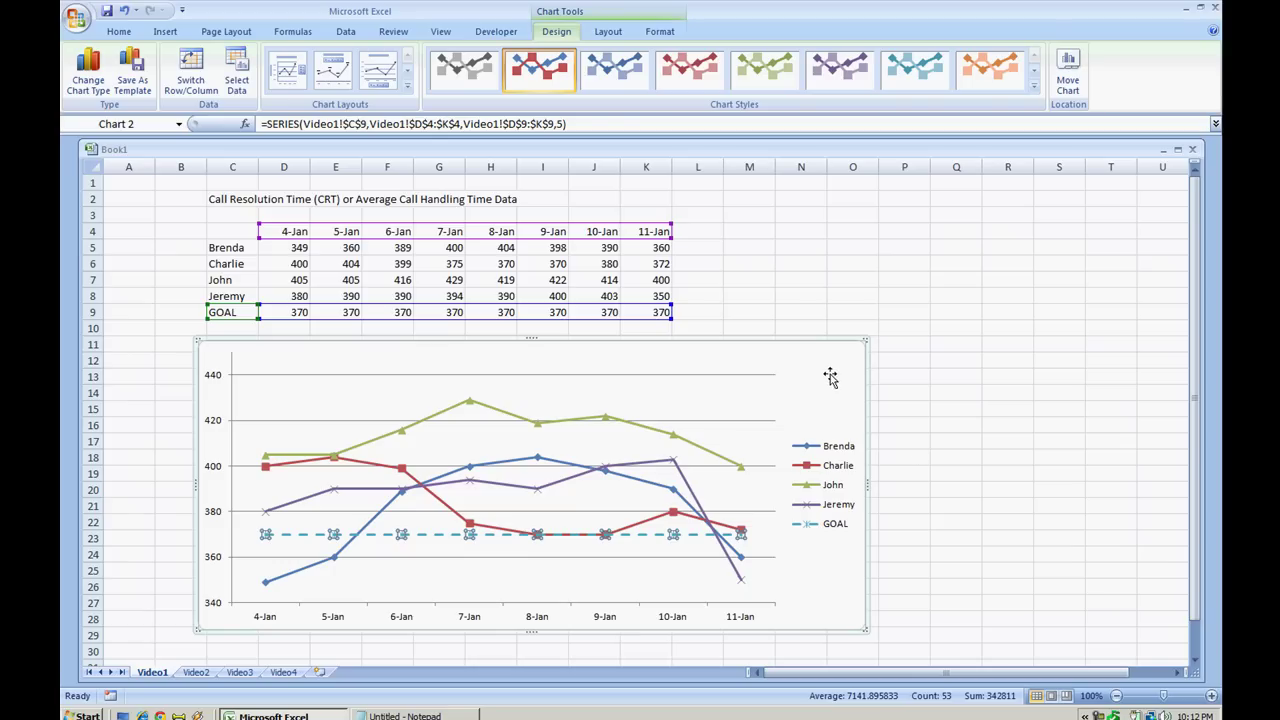
pyautogui.moveTo(826, 374); pyautogui.dragTo(799, 372)
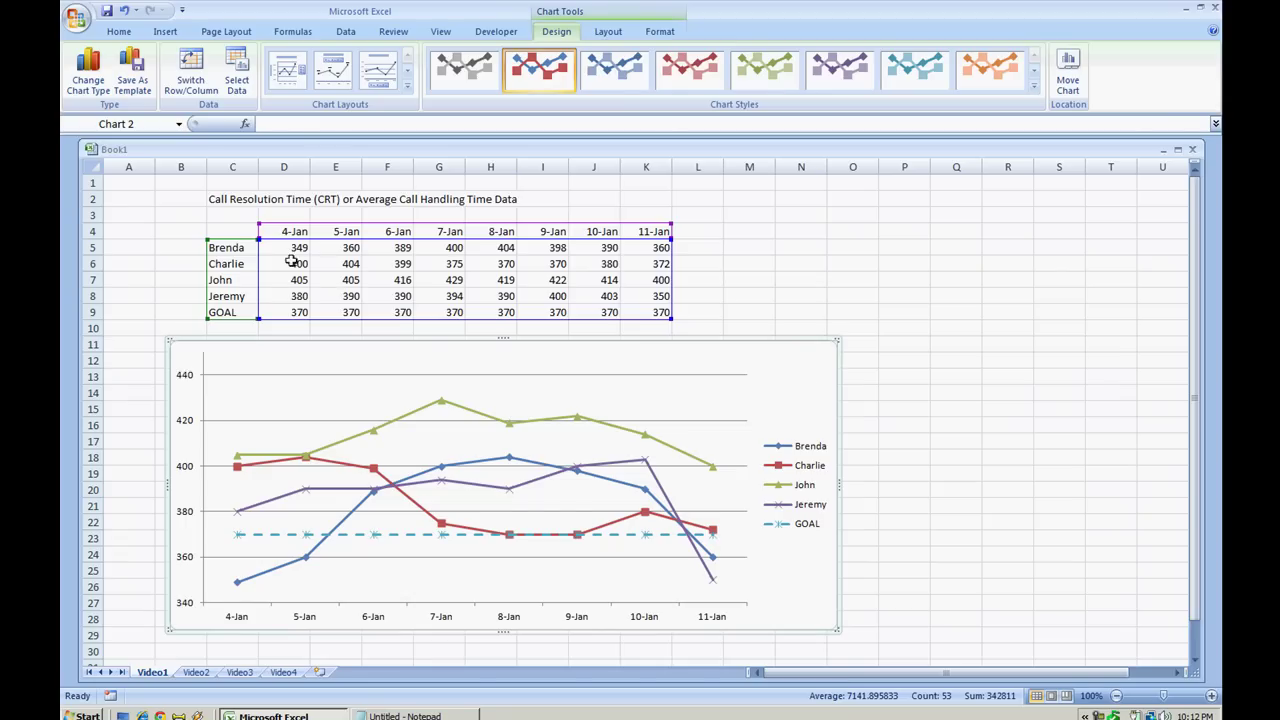
pyautogui.click(97, 90)
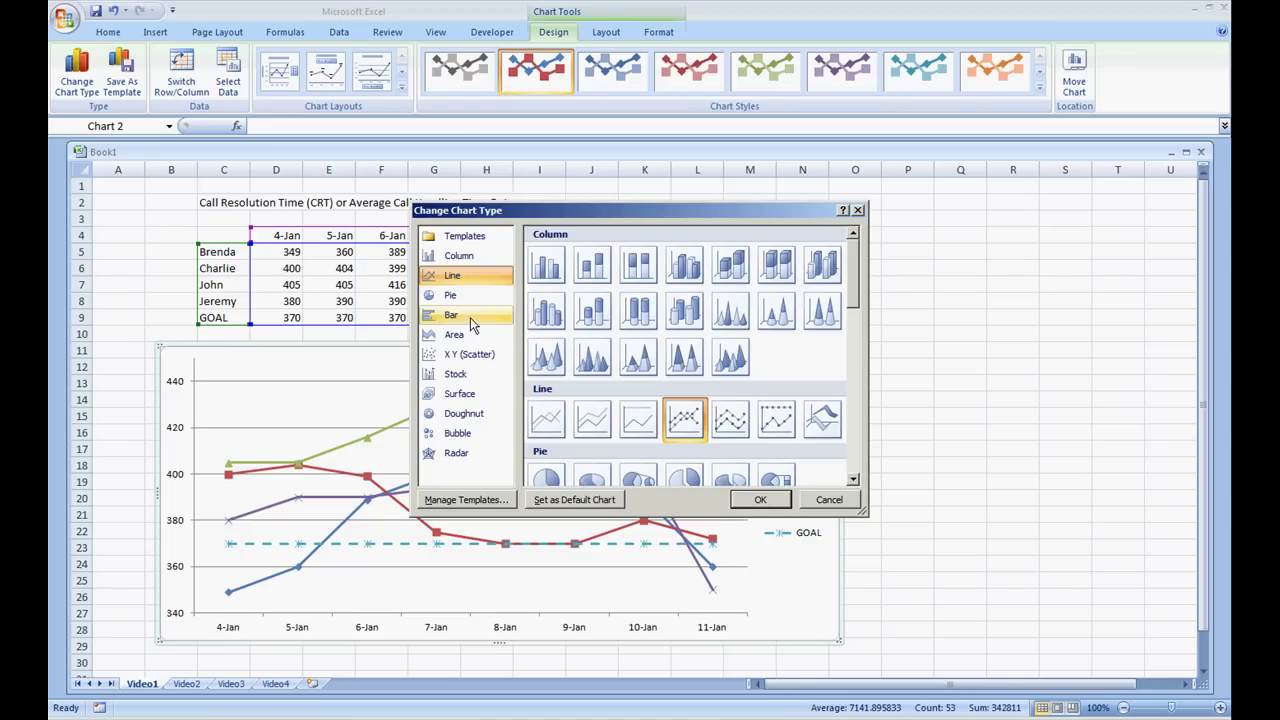
pyautogui.click(772, 500)
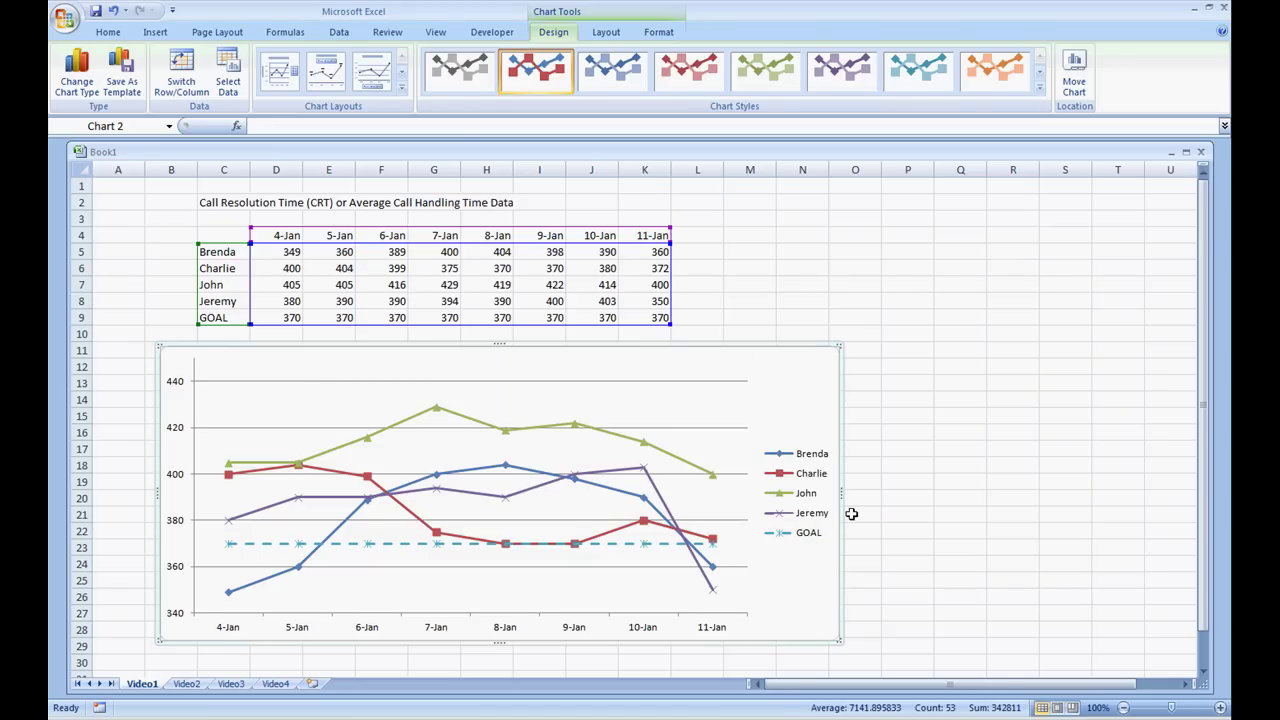